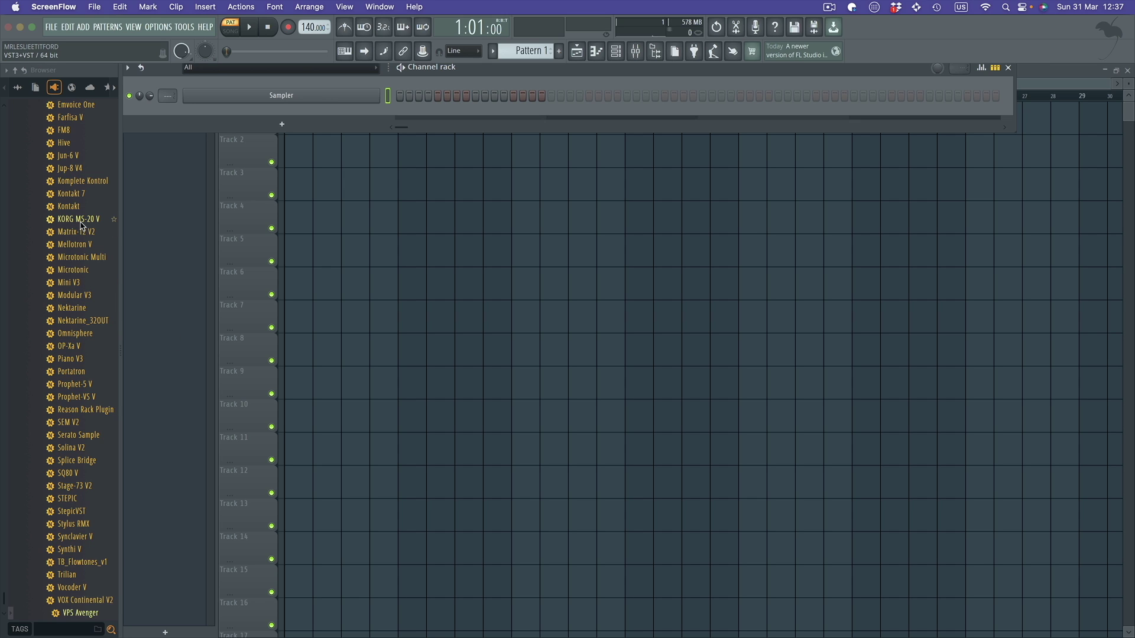
# Step: Find StepicVST in the Browser and load it in place of the Sampler channel
pyautogui.scroll(-10, 81, 226)
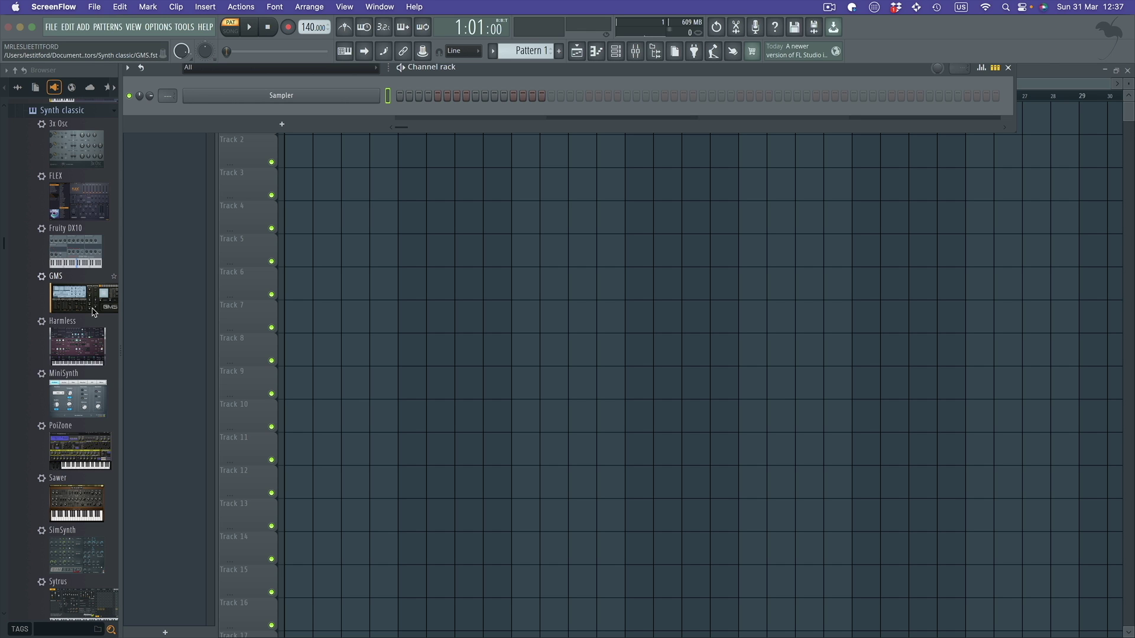
pyautogui.scroll(-10, 93, 312)
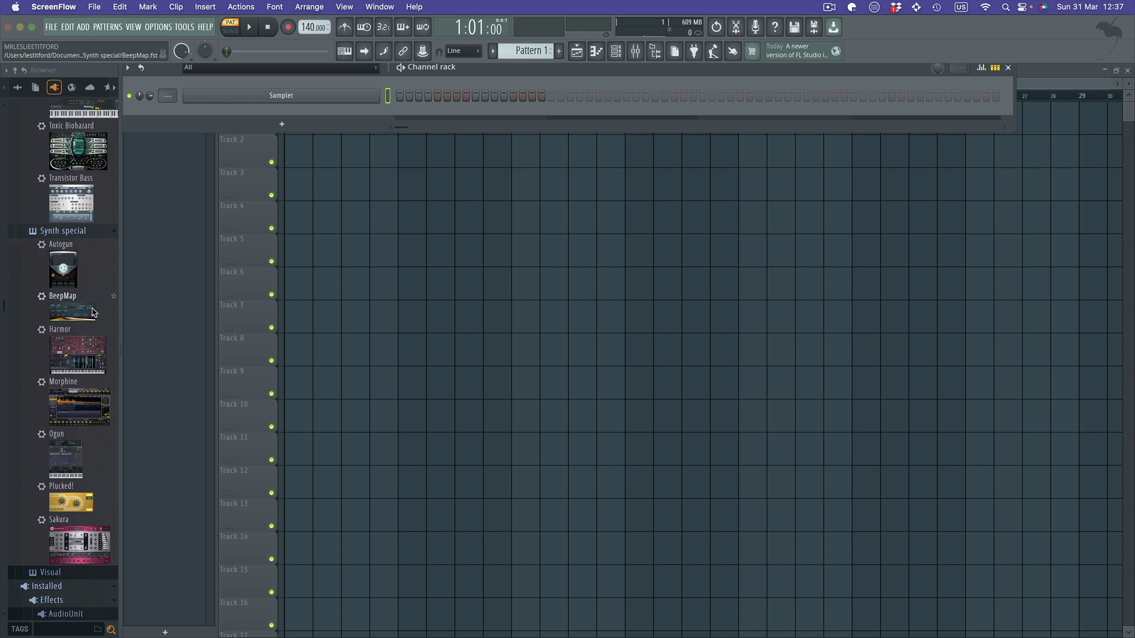
pyautogui.scroll(-3, 93, 312)
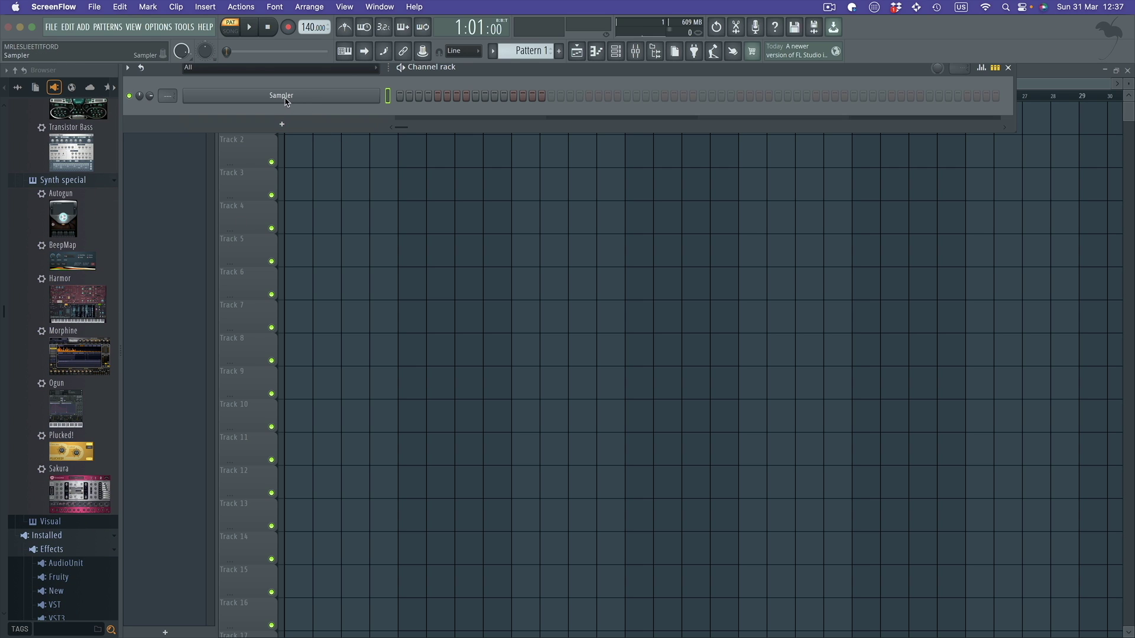
pyautogui.scroll(-15, 80, 199)
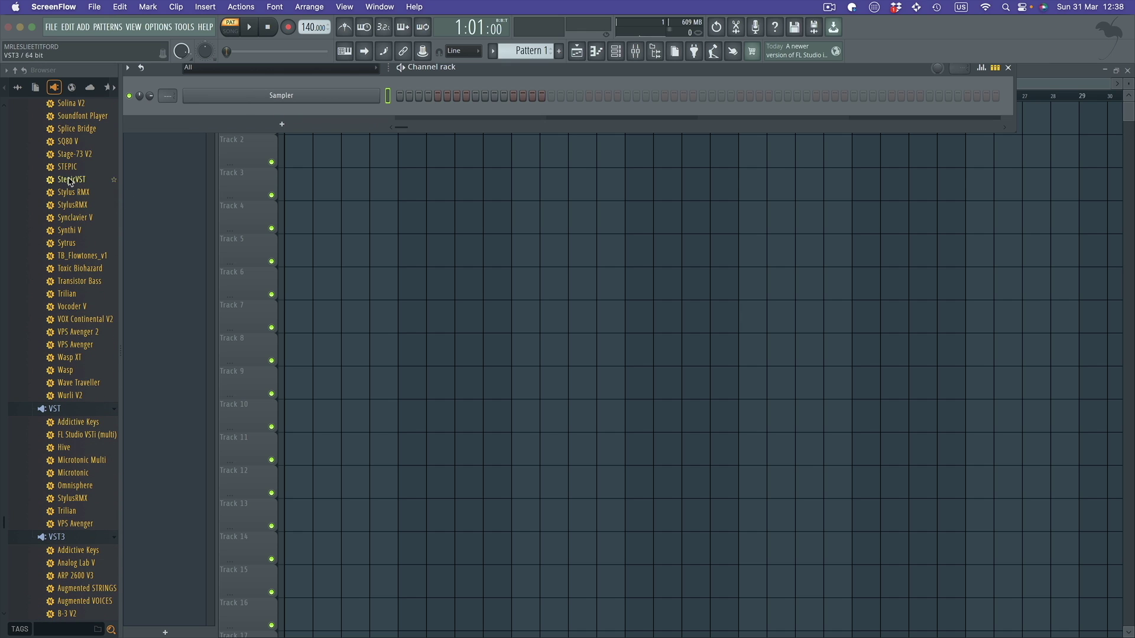
pyautogui.moveTo(70, 181); pyautogui.dragTo(282, 121)
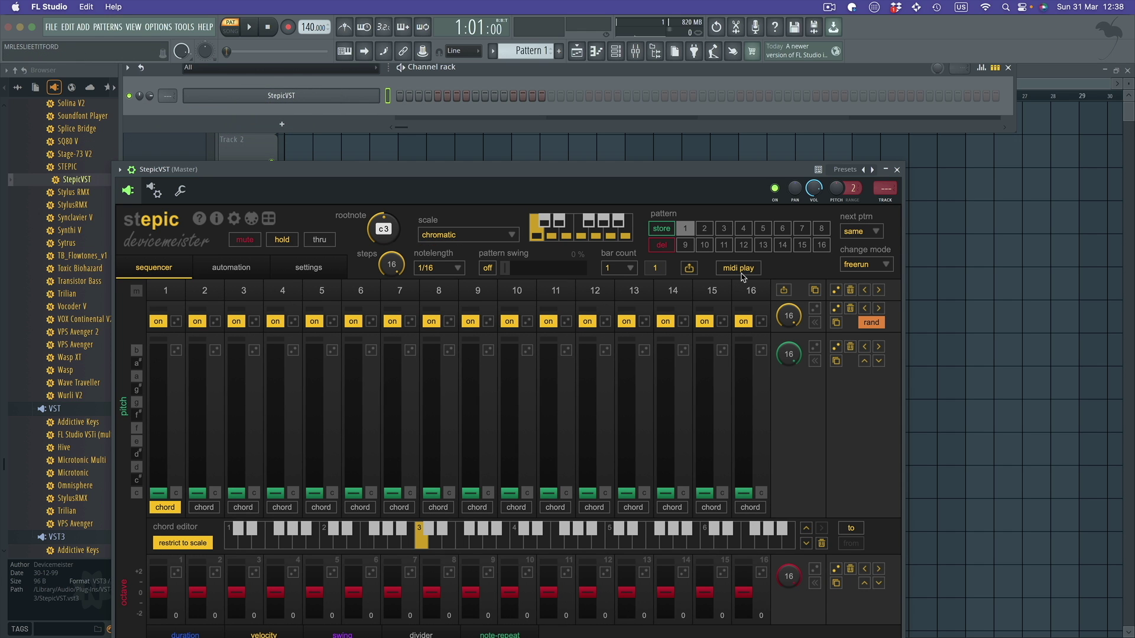
# Step: Set Stepic's MIDI play transport mode to sync to host and test playback
pyautogui.click(741, 271)
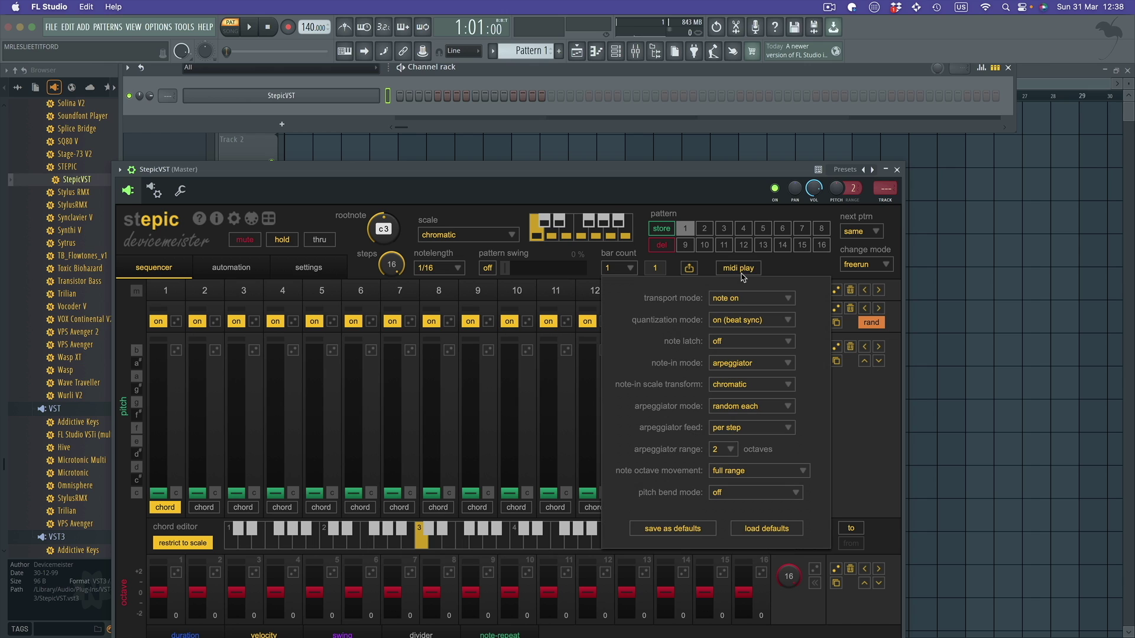
pyautogui.click(741, 300)
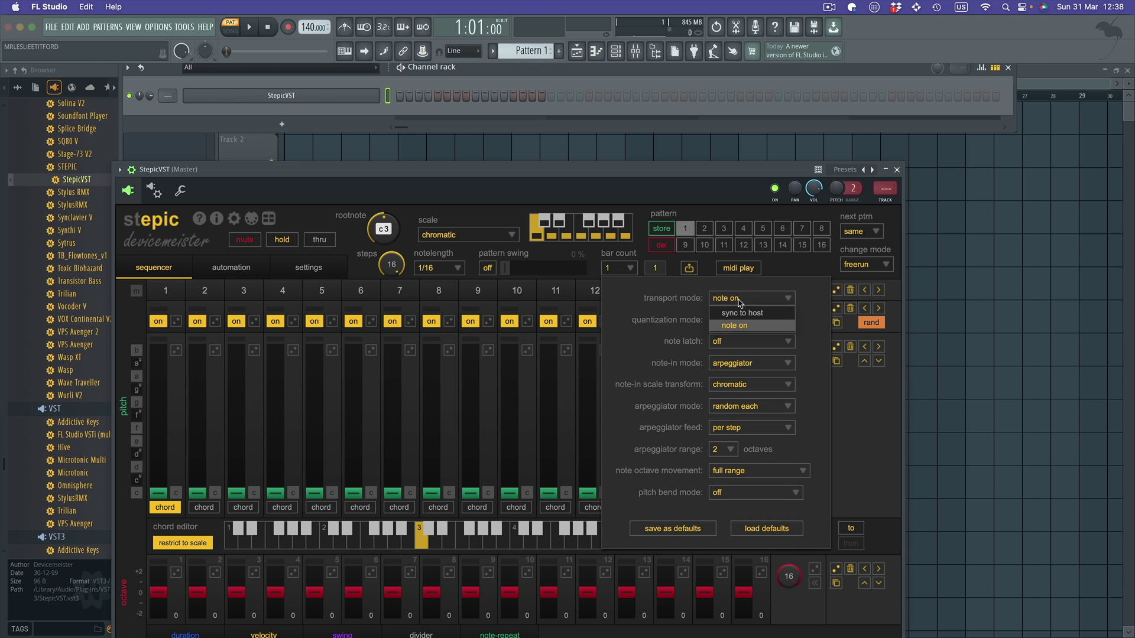
pyautogui.click(738, 313)
pyautogui.moveTo(589, 236); pyautogui.dragTo(604, 195)
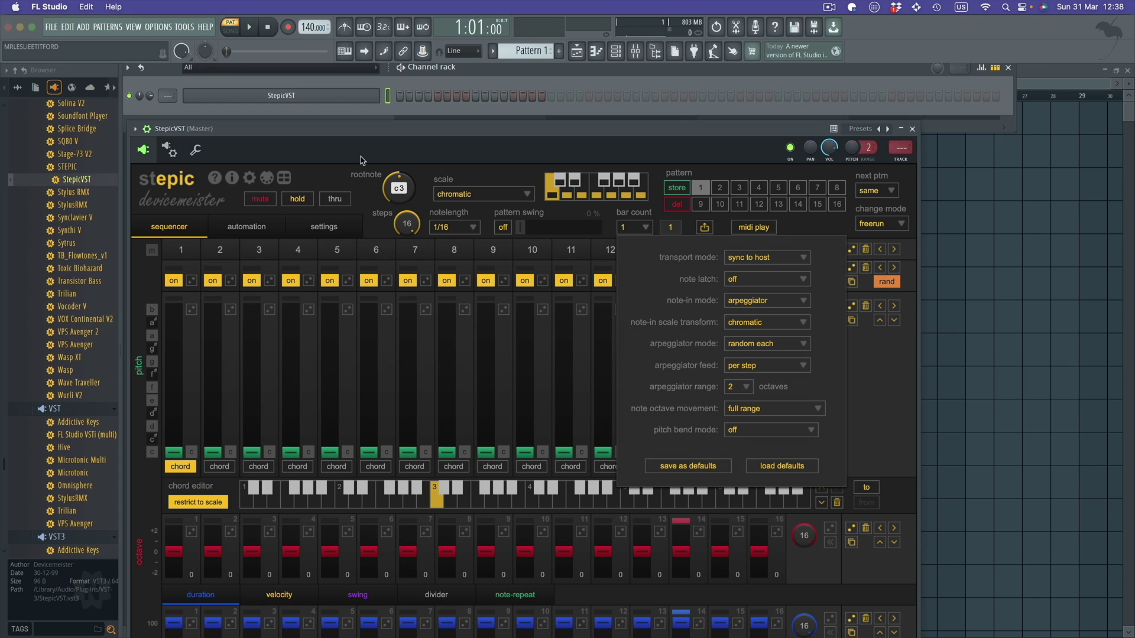
pyautogui.press('space')
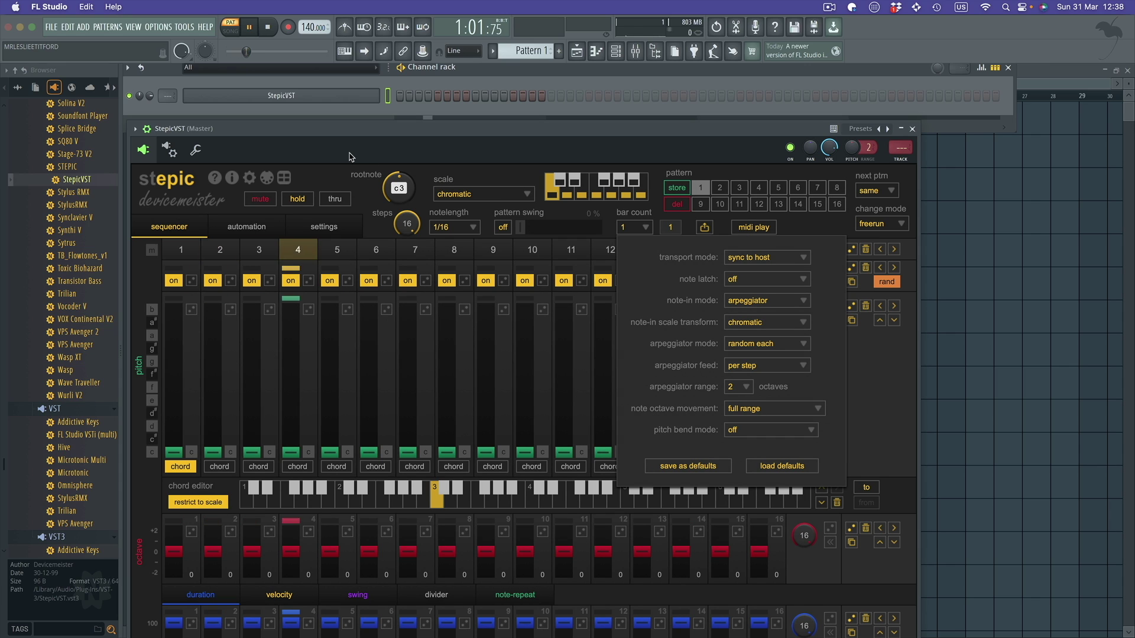
pyautogui.press('space')
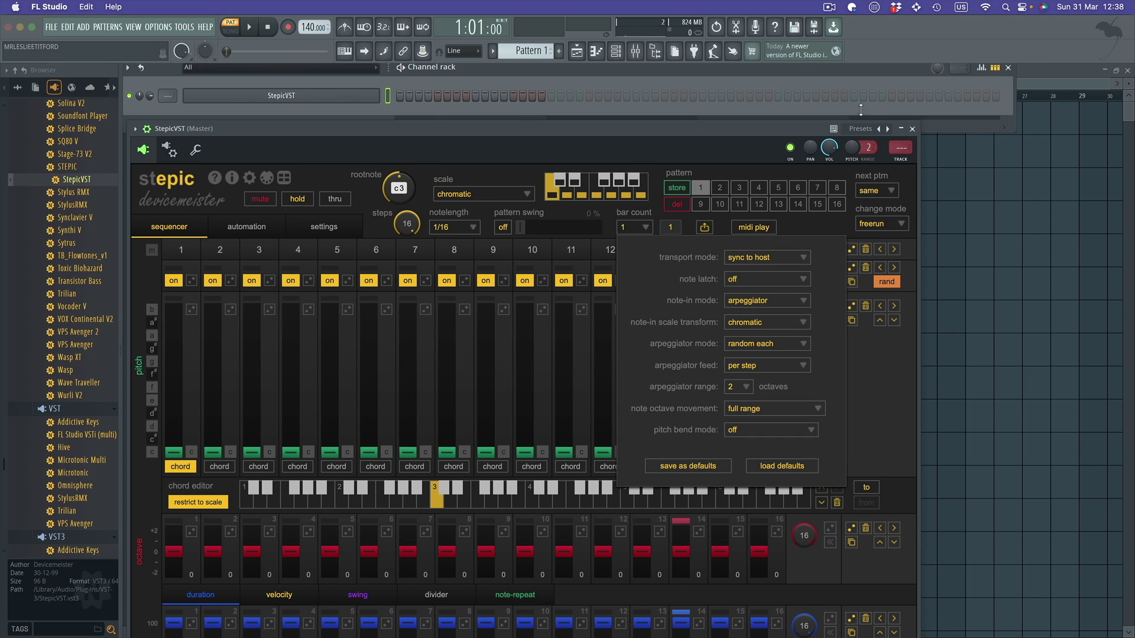
# Step: Set the wrapper's MIDI output port to 0 and close the StepicVST window
pyautogui.click(169, 150)
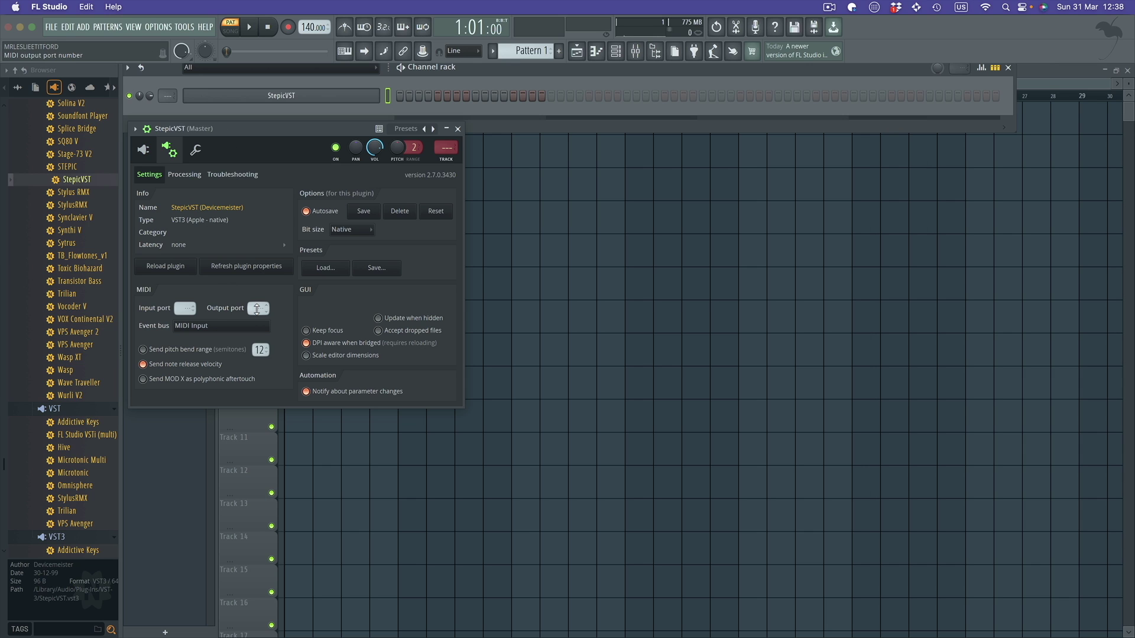
pyautogui.scroll(1, 258, 308)
pyautogui.click(458, 128)
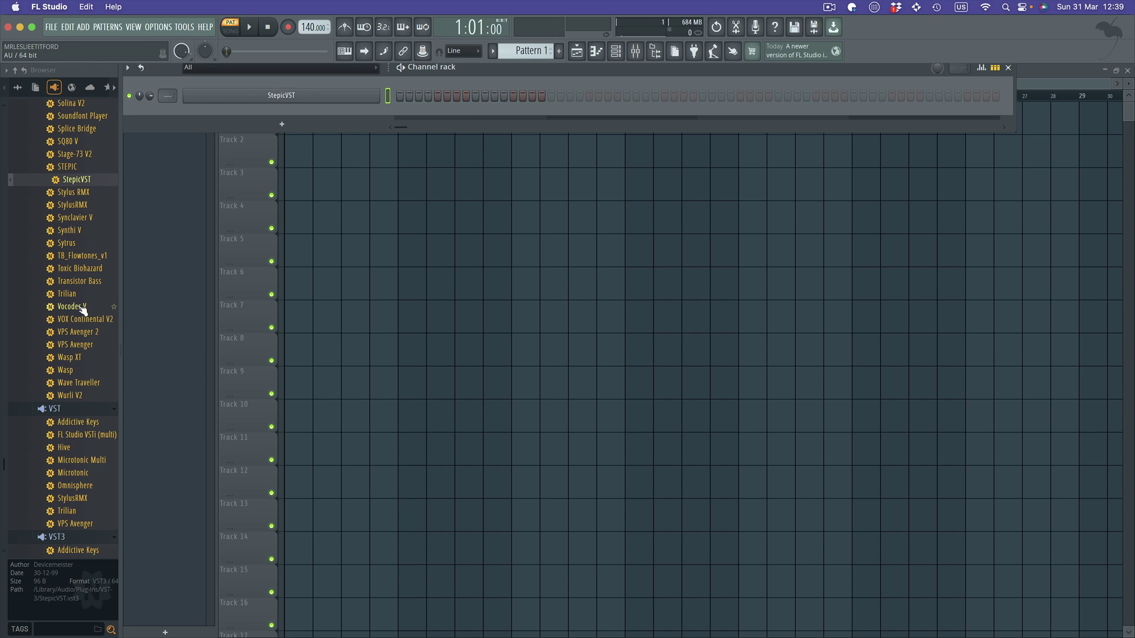
# Step: Add a Patcher channel below StepicVST, move its window aside, and scroll the Browser up toward FLEX
pyautogui.scroll(5, 83, 310)
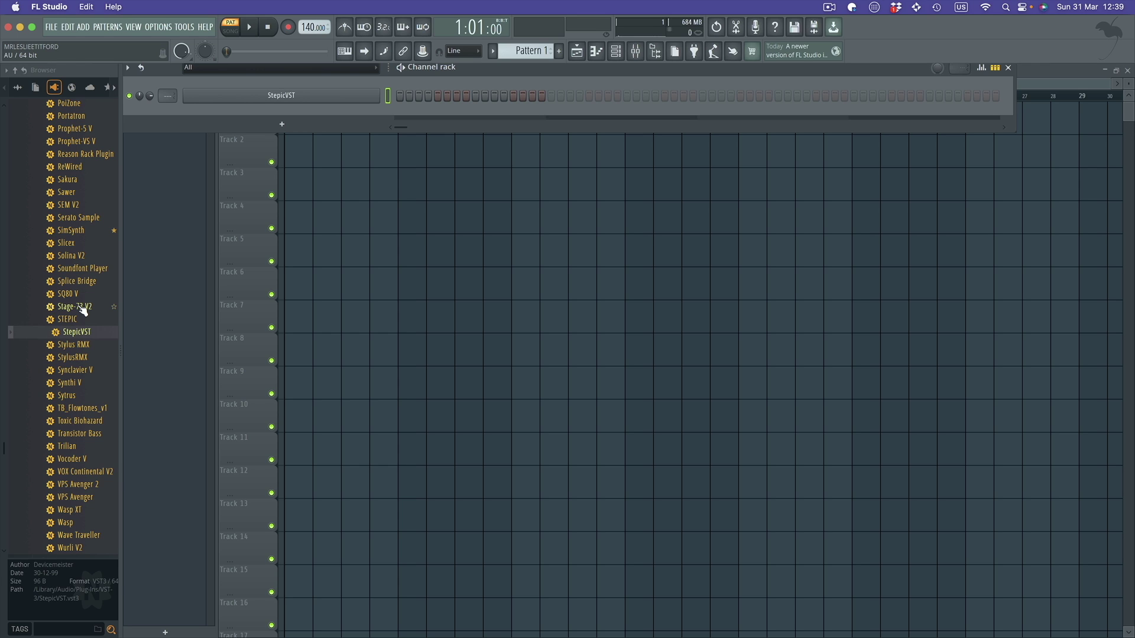
pyautogui.scroll(3, 83, 310)
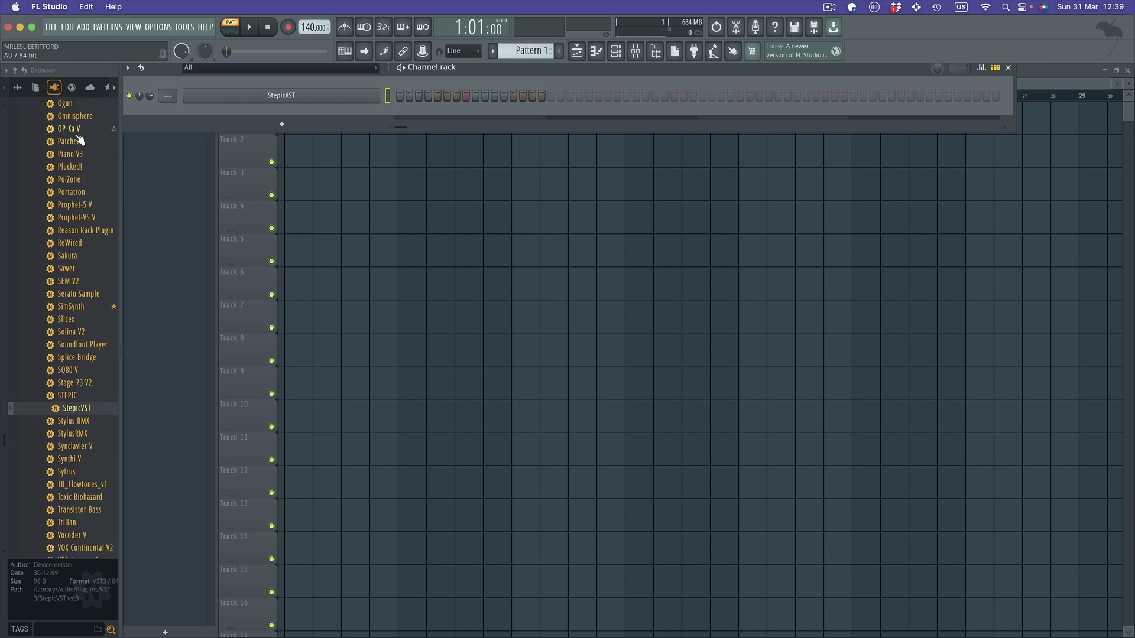
pyautogui.moveTo(70, 146); pyautogui.dragTo(273, 116)
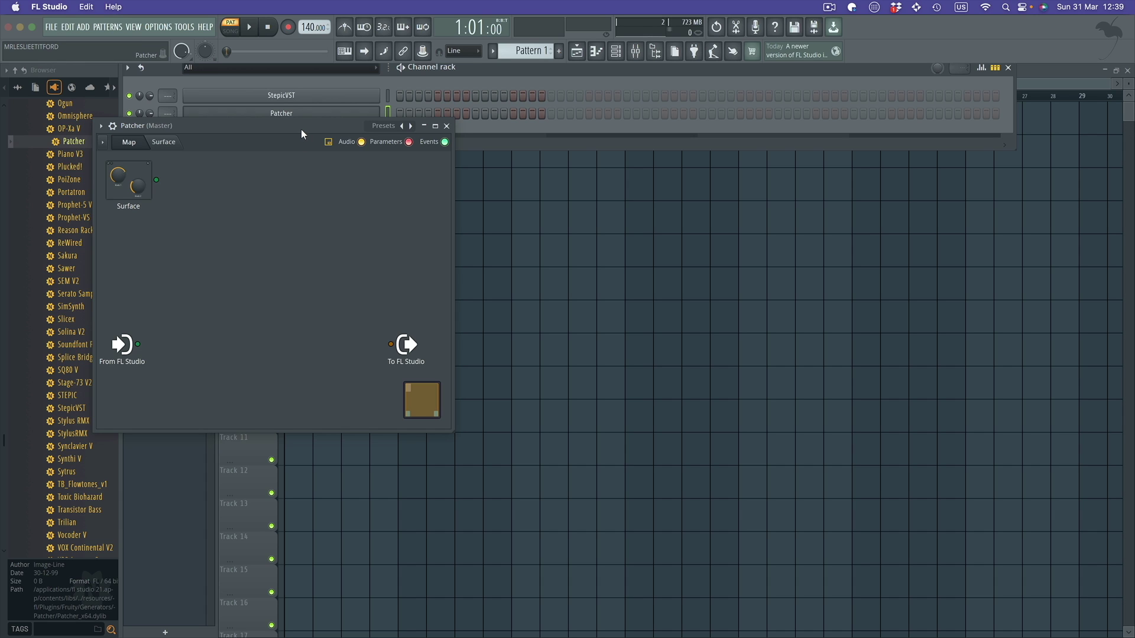
pyautogui.moveTo(295, 126); pyautogui.dragTo(549, 162)
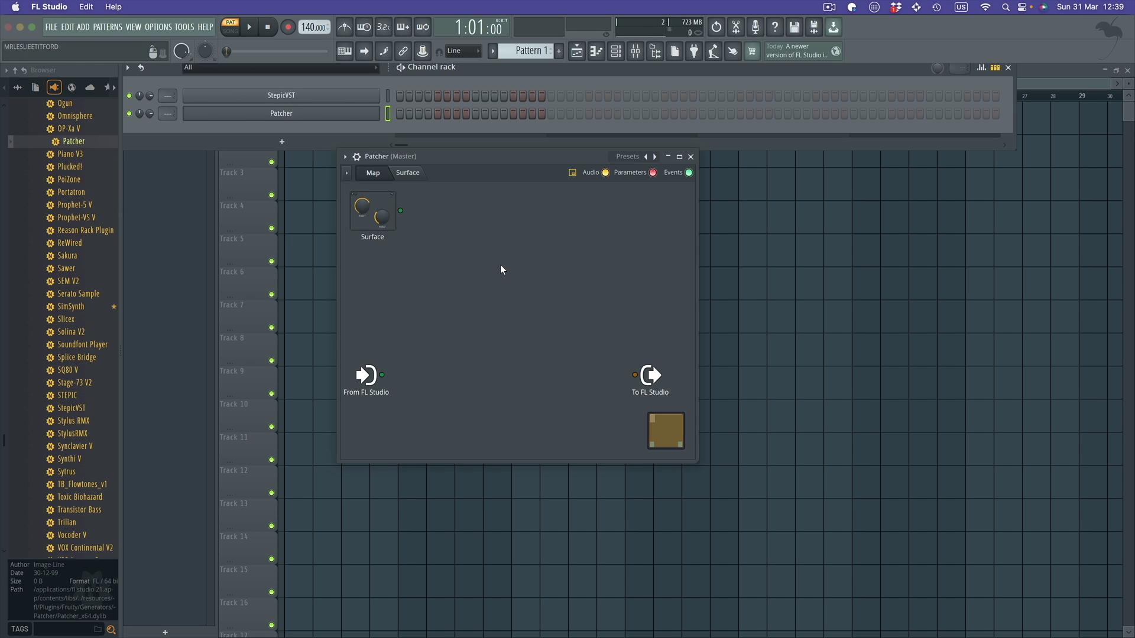
pyautogui.scroll(7, 91, 221)
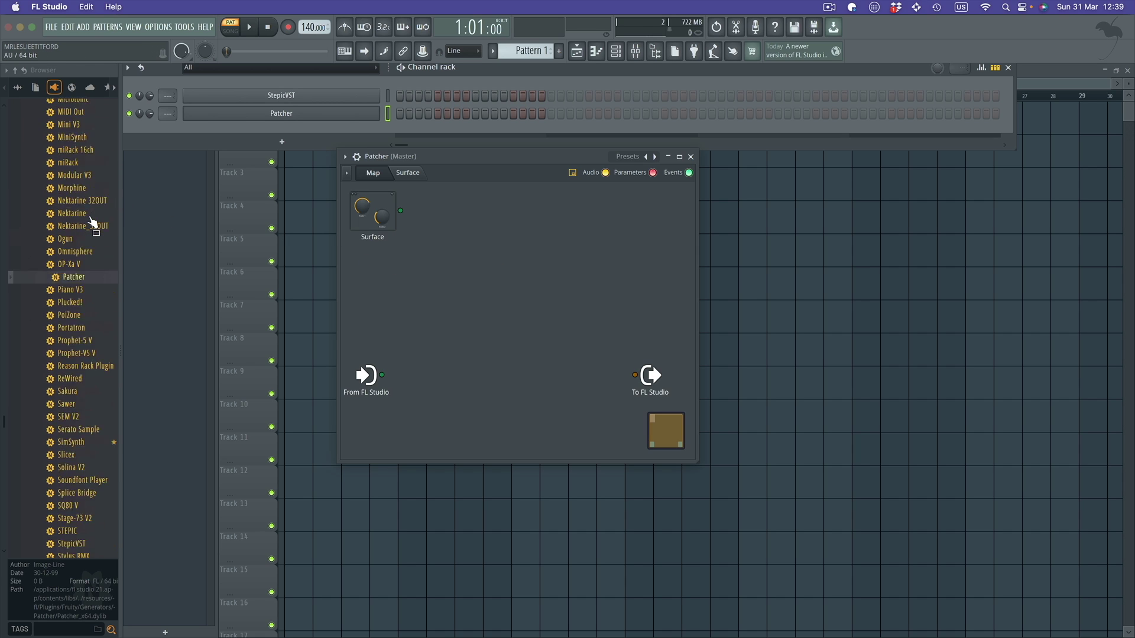
pyautogui.scroll(7, 92, 221)
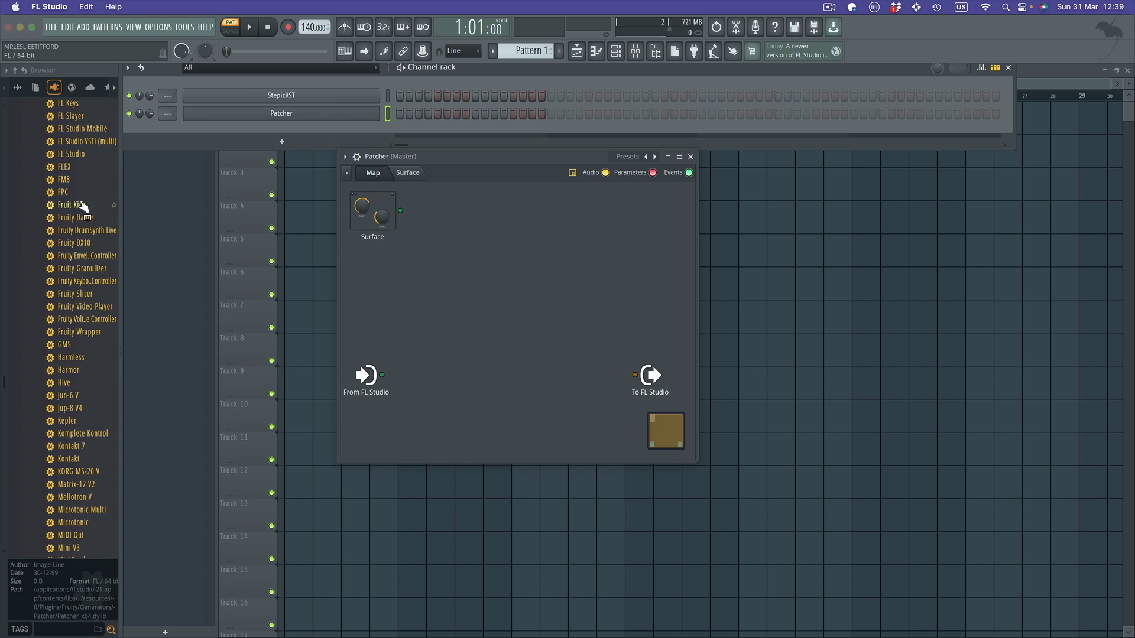
# Step: Place FLEX inside the Patcher, start playback, and route From FL Studio events to MIDI port 0
pyautogui.moveTo(80, 167); pyautogui.dragTo(494, 301)
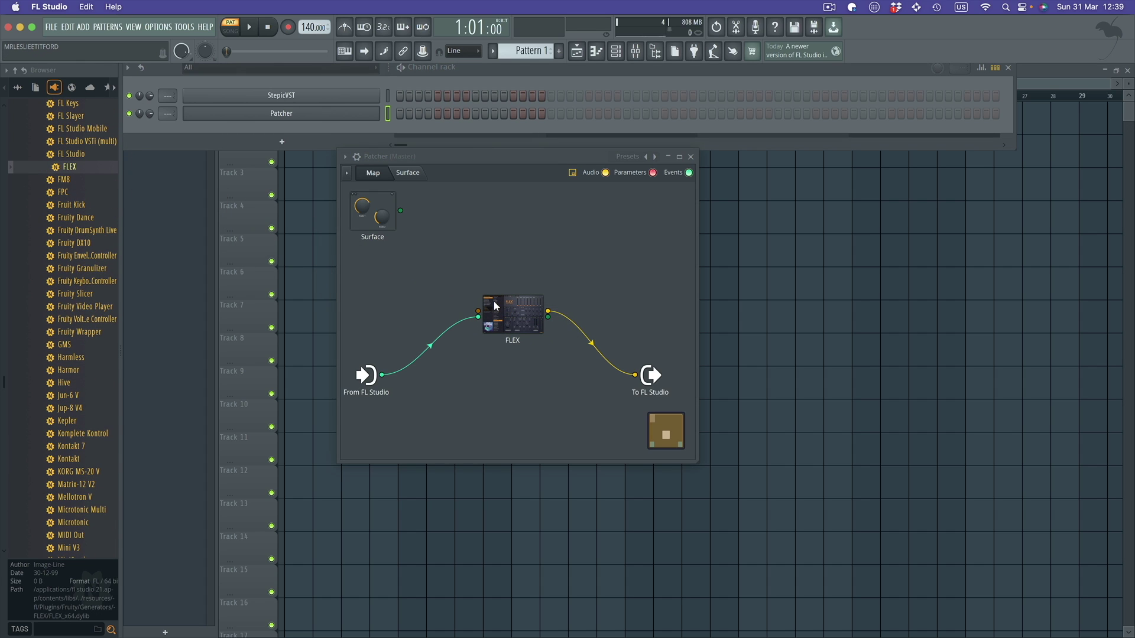
pyautogui.press('space')
pyautogui.press('space')
pyautogui.rightClick(367, 378)
pyautogui.moveTo(404, 402)
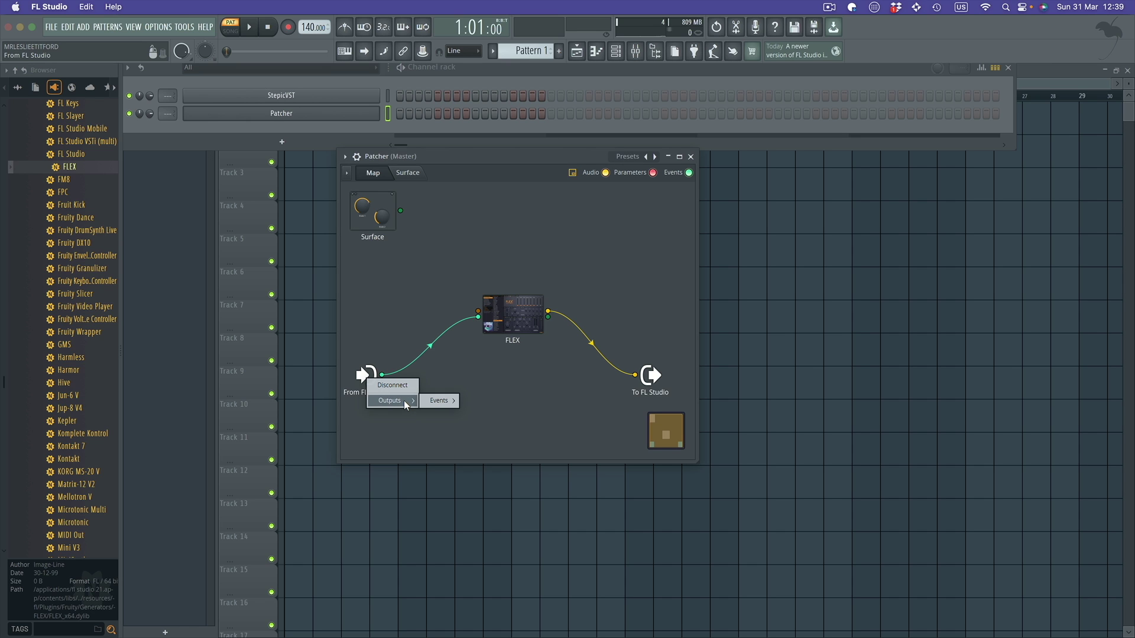
pyautogui.moveTo(446, 406)
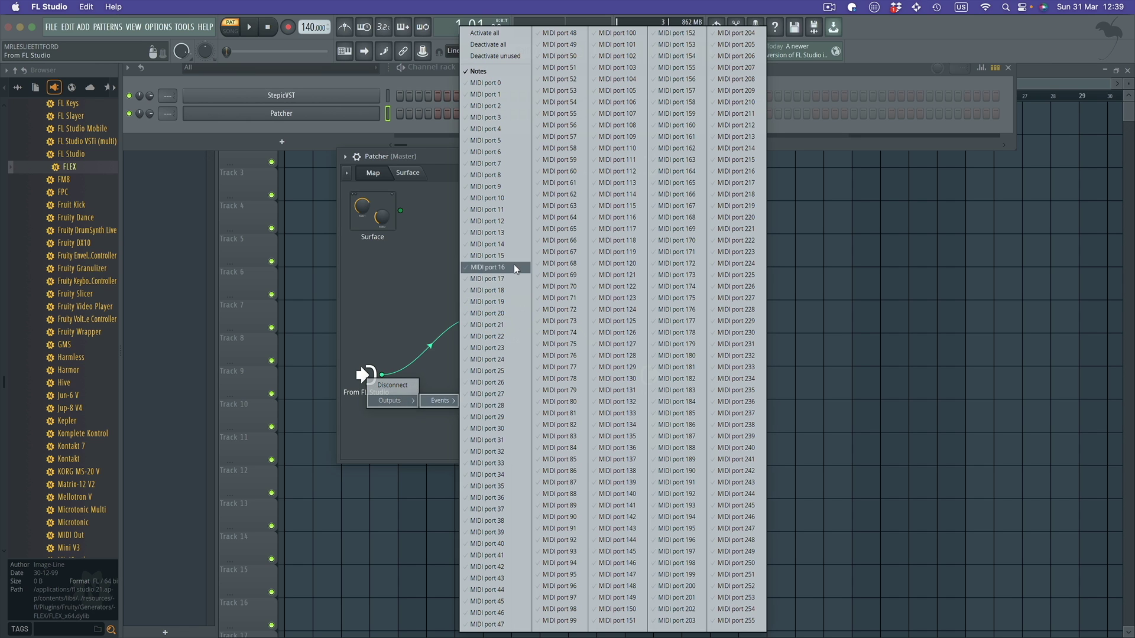
pyautogui.click(492, 83)
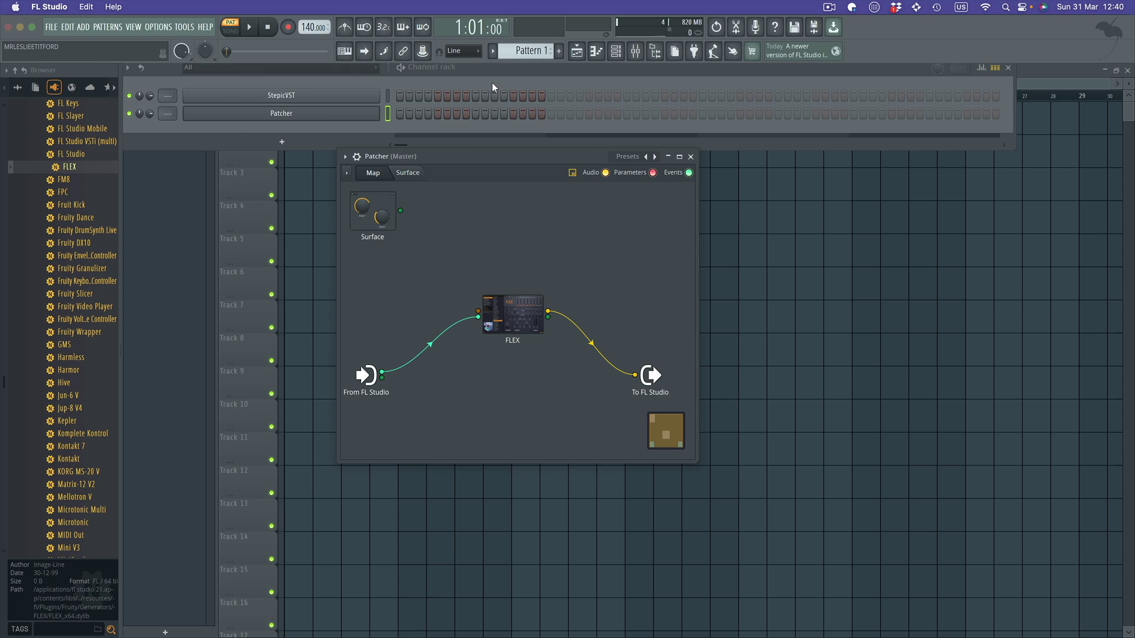
# Step: Uncheck From FL Studio's Notes events output, keeping only MIDI port 0
pyautogui.rightClick(369, 379)
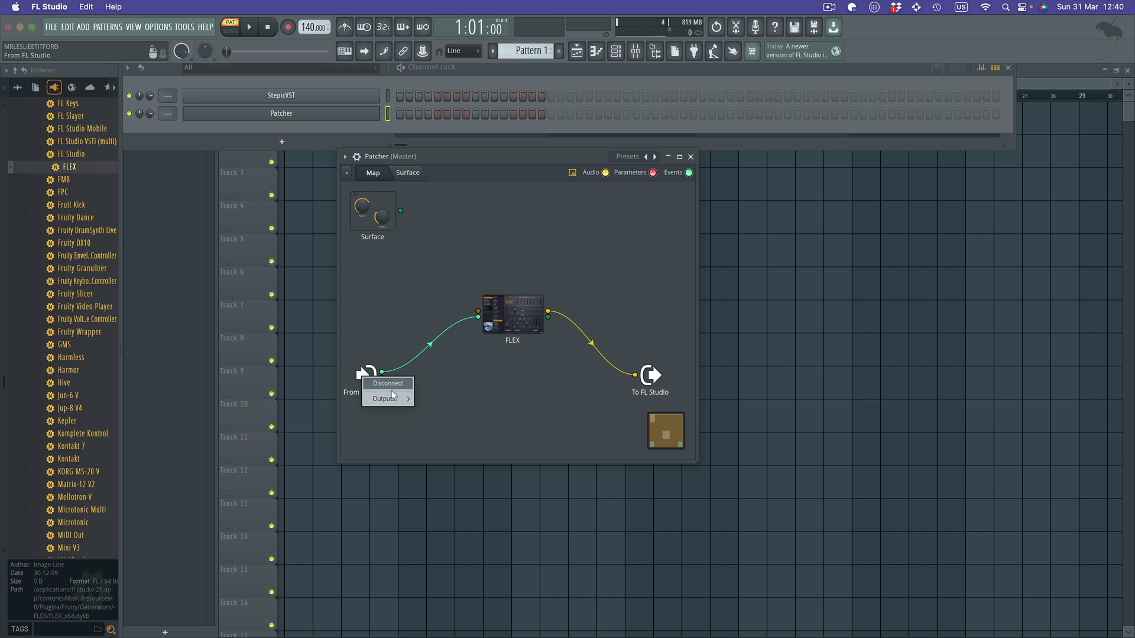
pyautogui.moveTo(399, 400)
pyautogui.moveTo(439, 400)
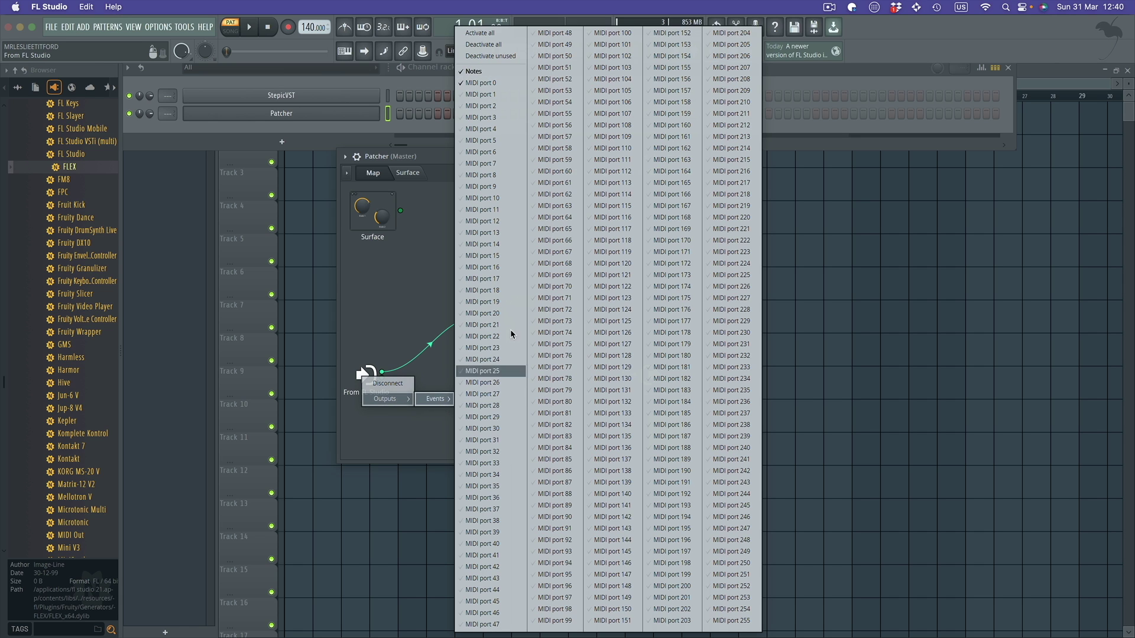
pyautogui.click(473, 72)
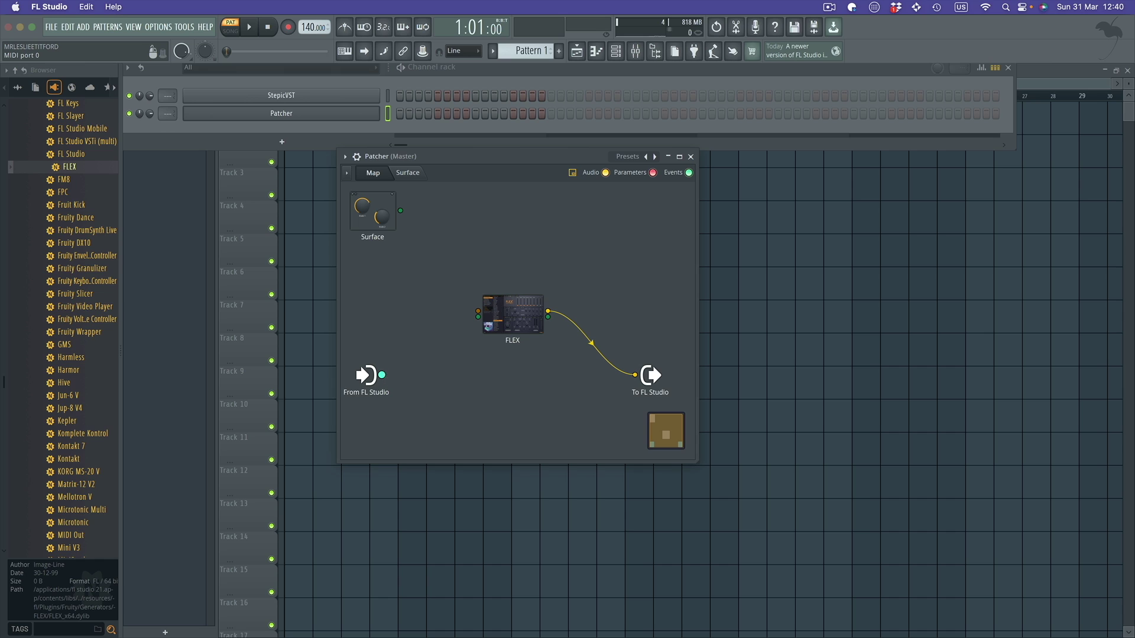
# Step: Cable From FL Studio into FLEX, set all sixteen Stepic step durations to 37, and play
pyautogui.moveTo(382, 375); pyautogui.dragTo(477, 317)
pyautogui.press('space')
pyautogui.press('space')
pyautogui.click(292, 100)
pyautogui.click(143, 150)
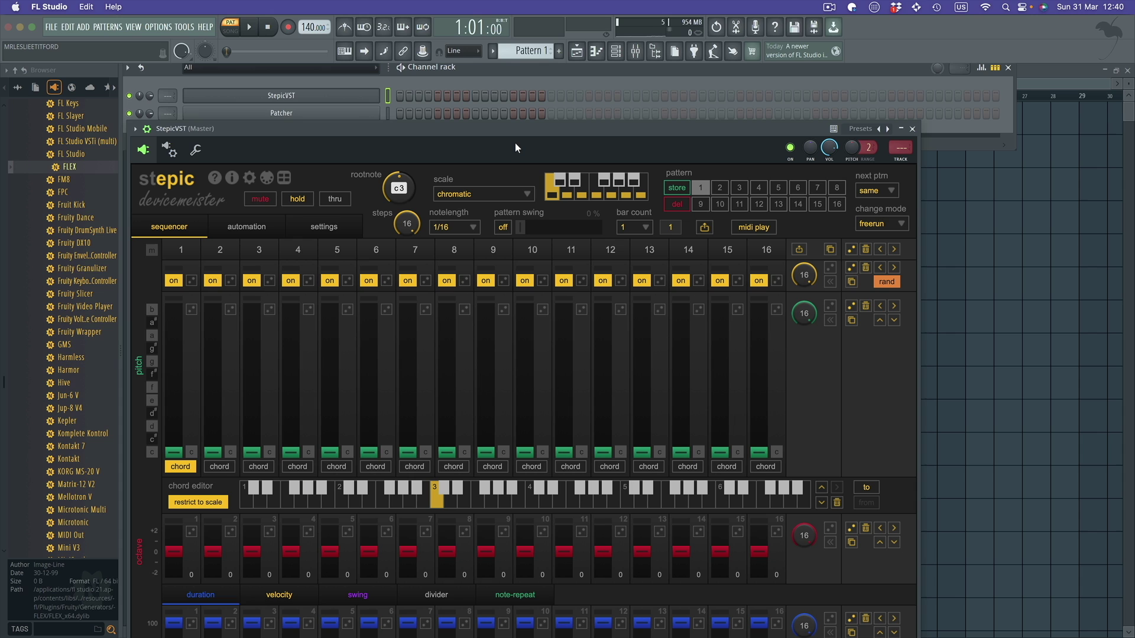
pyautogui.moveTo(516, 130); pyautogui.dragTo(547, 24)
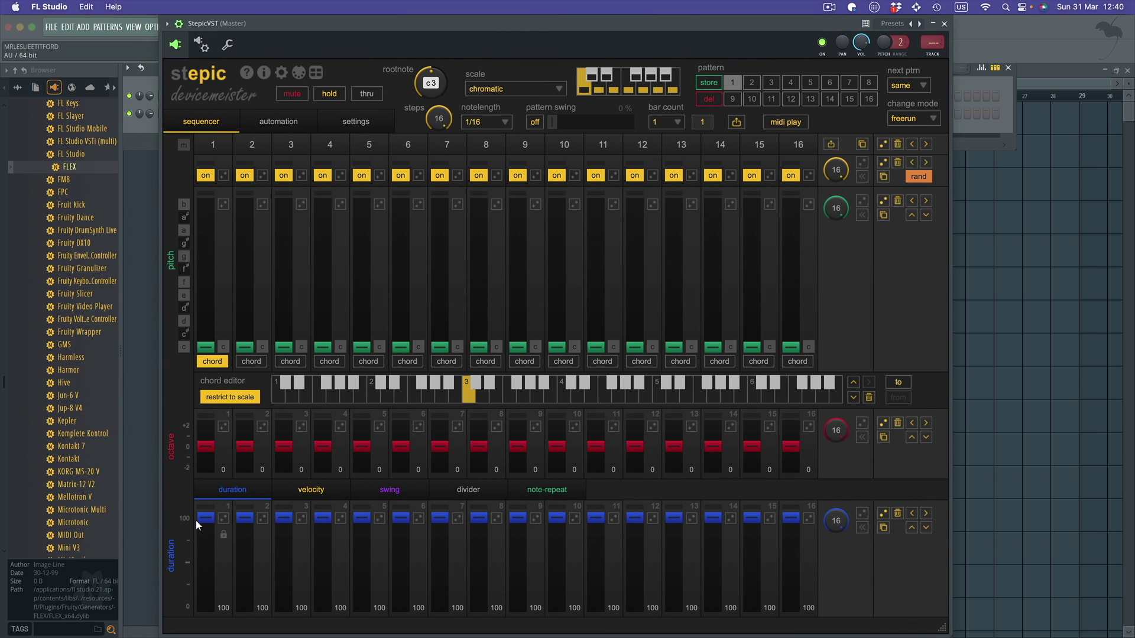
pyautogui.moveTo(198, 519); pyautogui.dragTo(202, 576)
pyautogui.press('space')
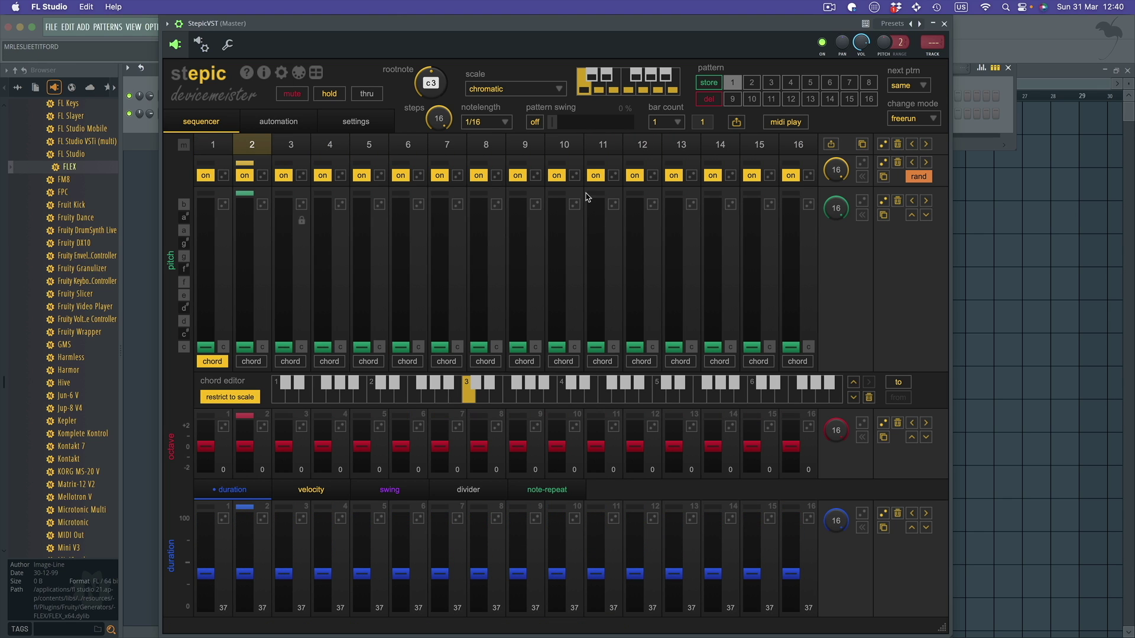
pyautogui.click(946, 24)
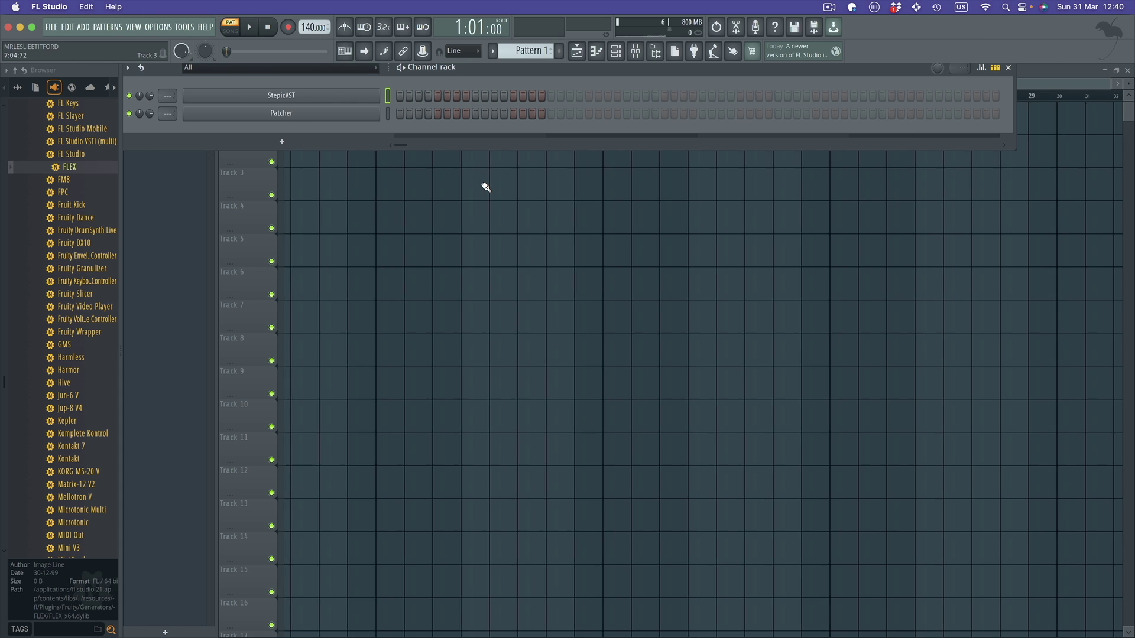
# Step: In the Patcher, check To FL Studio's input event ports without changing them
pyautogui.click(288, 113)
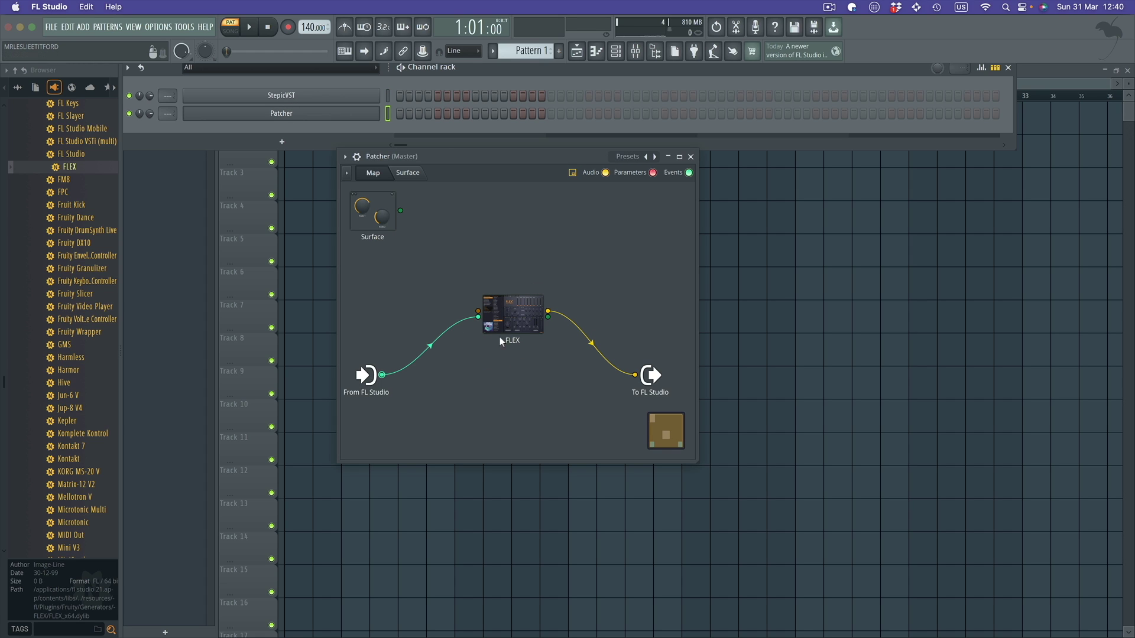
pyautogui.rightClick(649, 378)
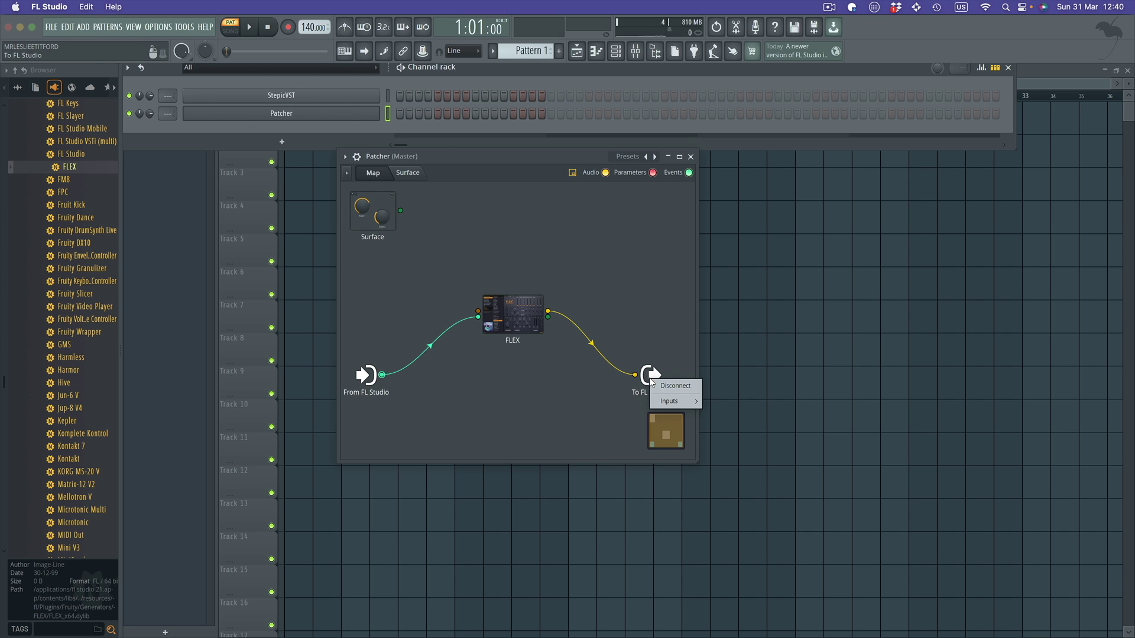
pyautogui.moveTo(673, 404)
pyautogui.moveTo(728, 416)
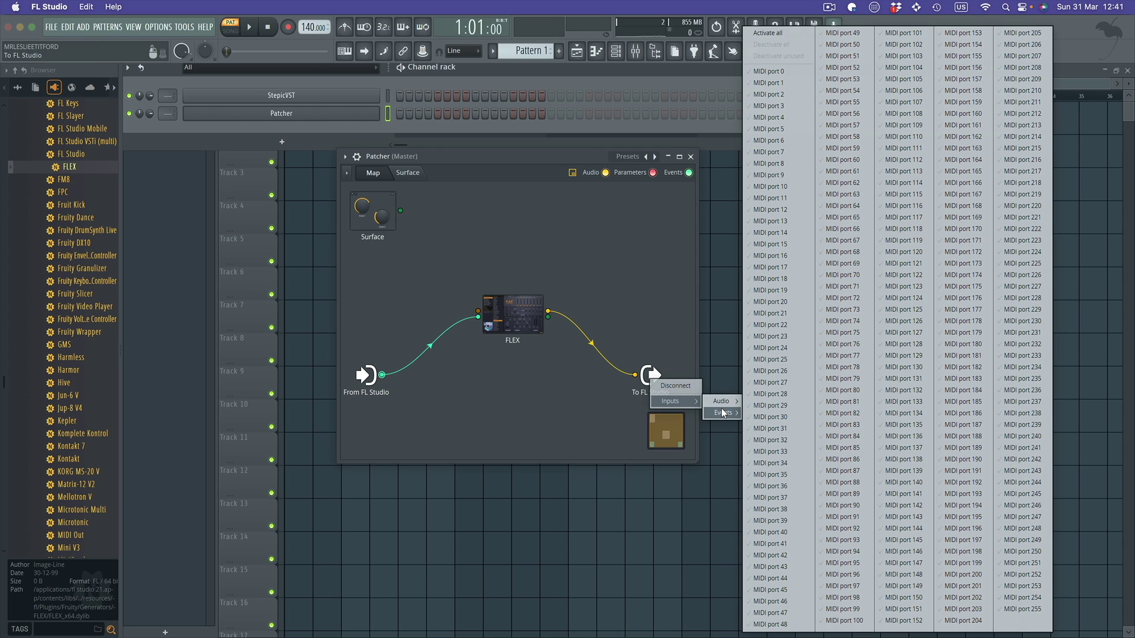
pyautogui.click(555, 381)
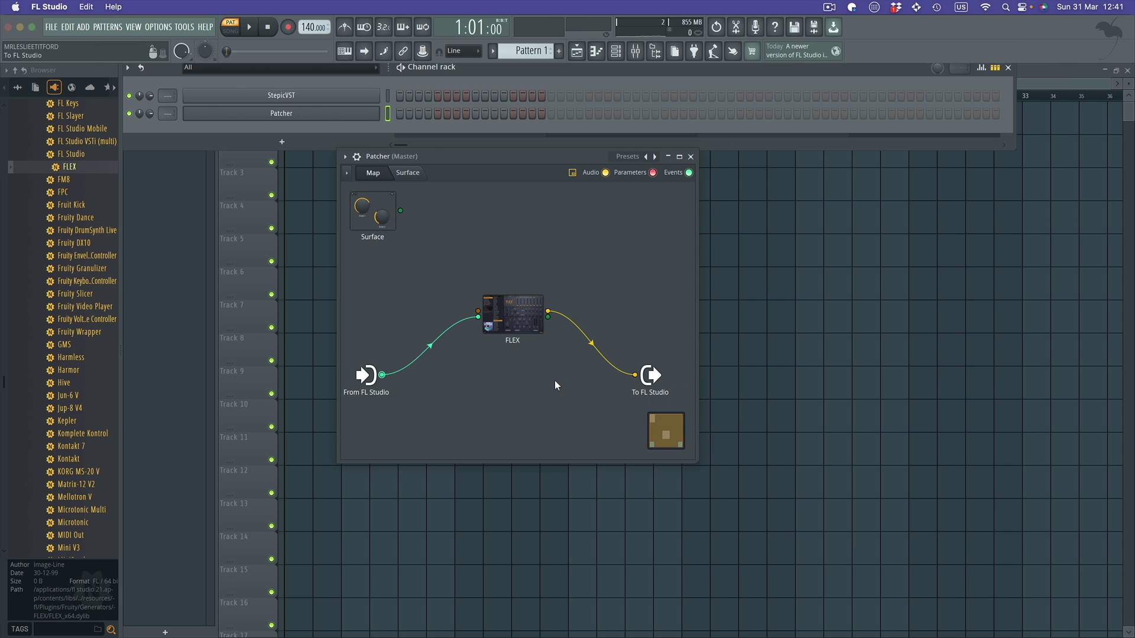
# Step: Check From FL Studio's output event ports, leaving MIDI port 0 selected
pyautogui.rightClick(364, 379)
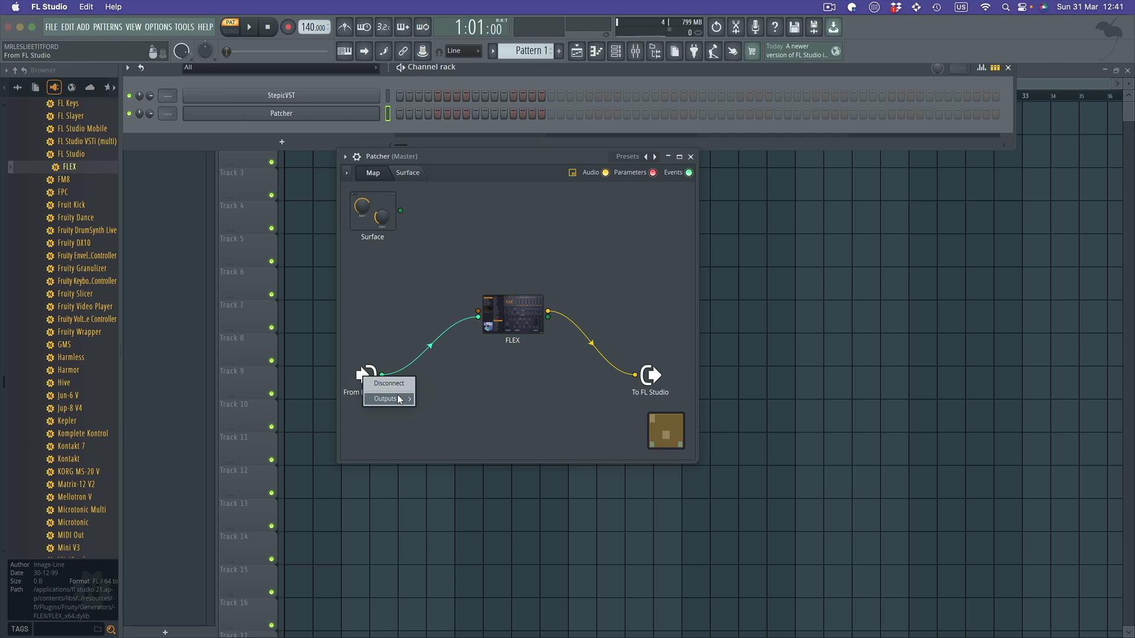
pyautogui.moveTo(398, 399)
pyautogui.moveTo(445, 401)
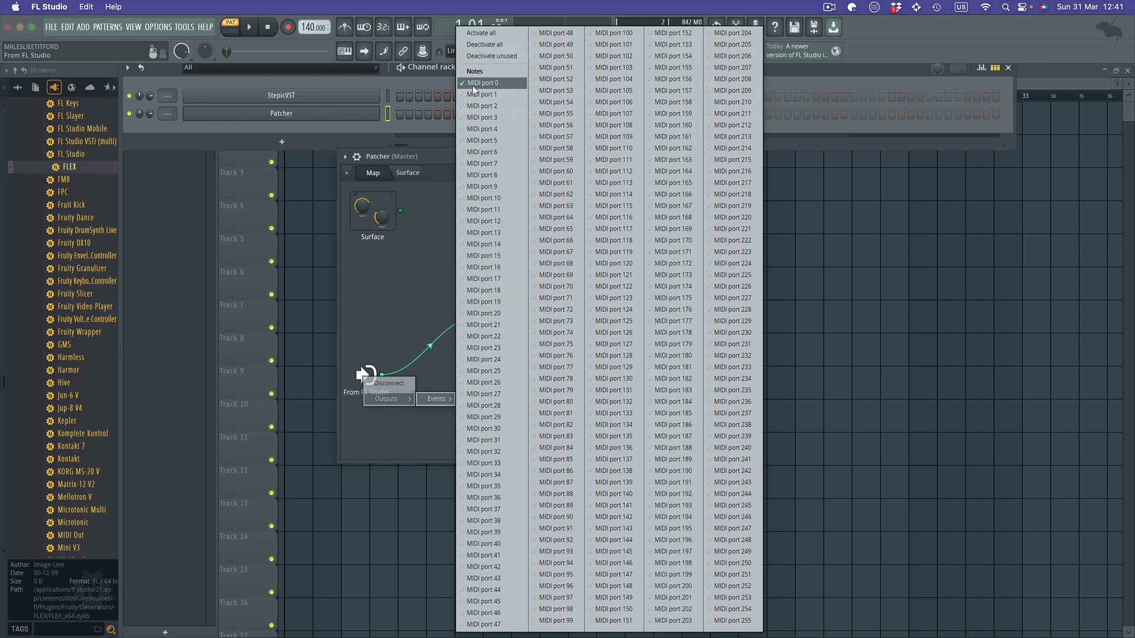
pyautogui.click(421, 203)
# Step: Confirm StepicVST's output port is 0, close it, and add Fruity Keyboard Controller to playlist Track 6
pyautogui.click(293, 96)
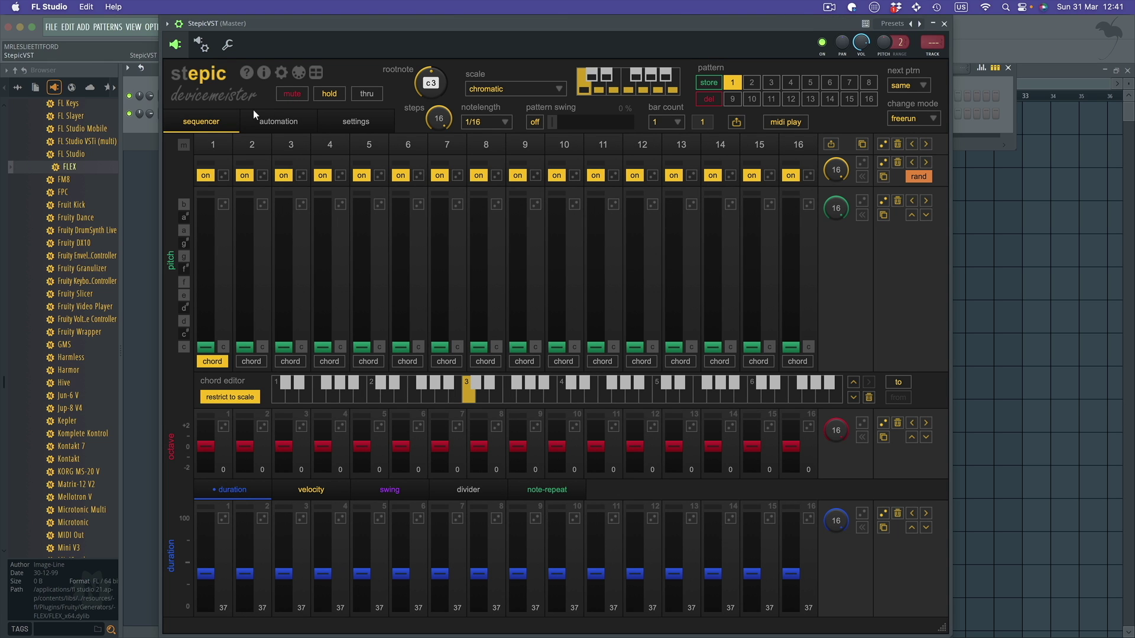
pyautogui.click(201, 44)
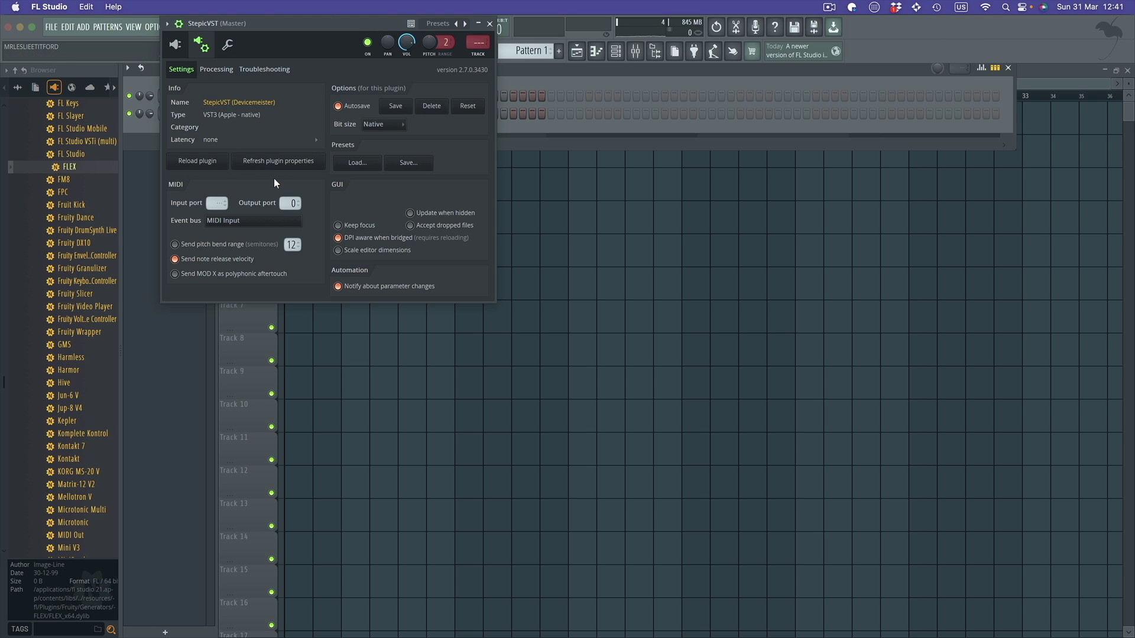
pyautogui.click(490, 23)
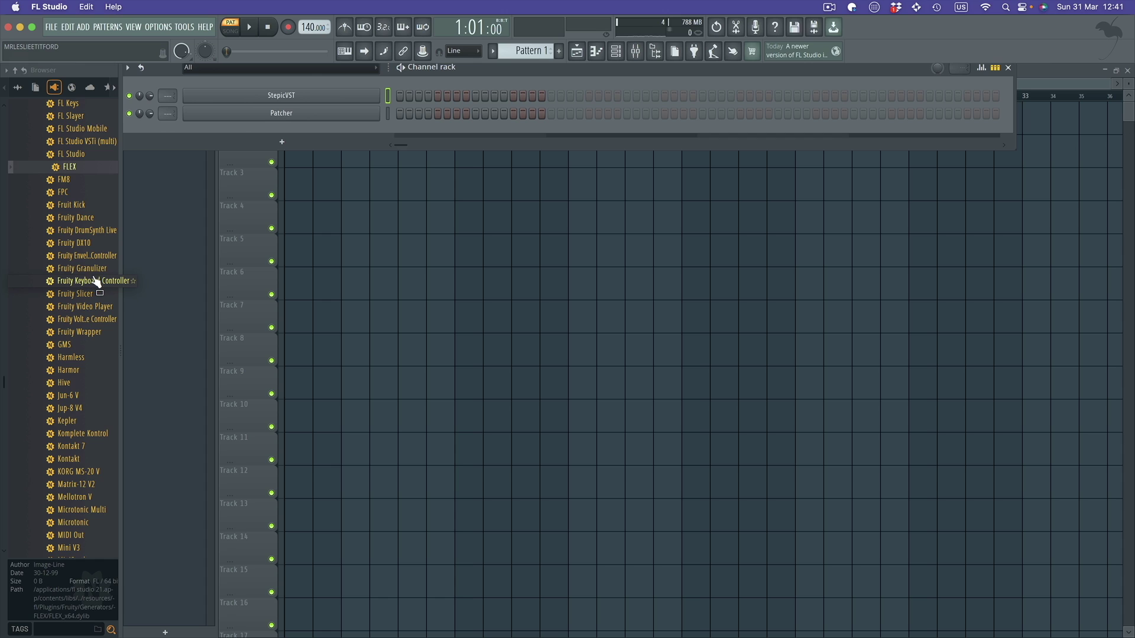
pyautogui.moveTo(96, 282); pyautogui.dragTo(413, 286)
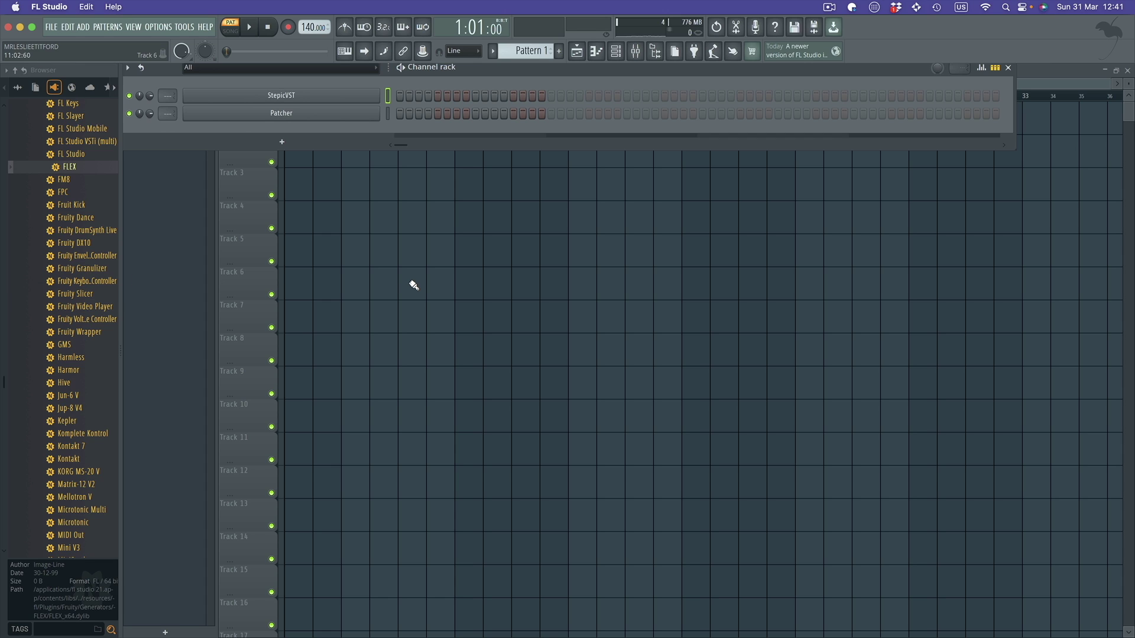